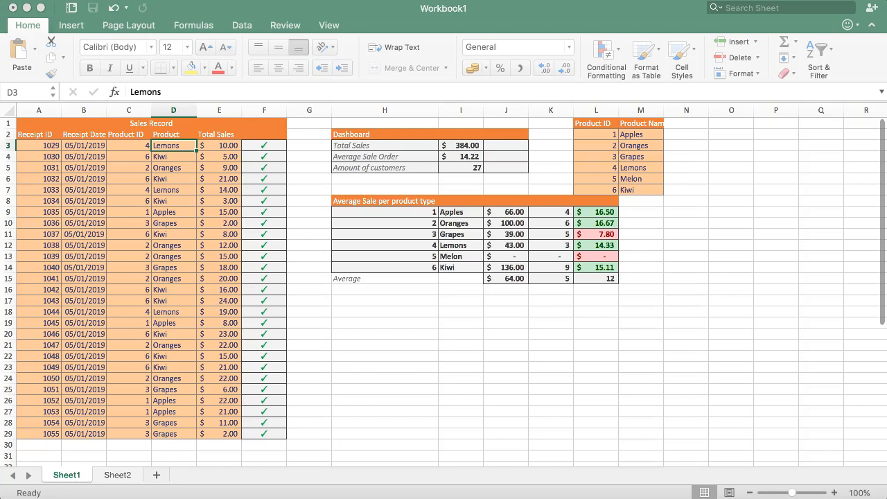
{"action": "left_click", "coordinate": [167, 167]}
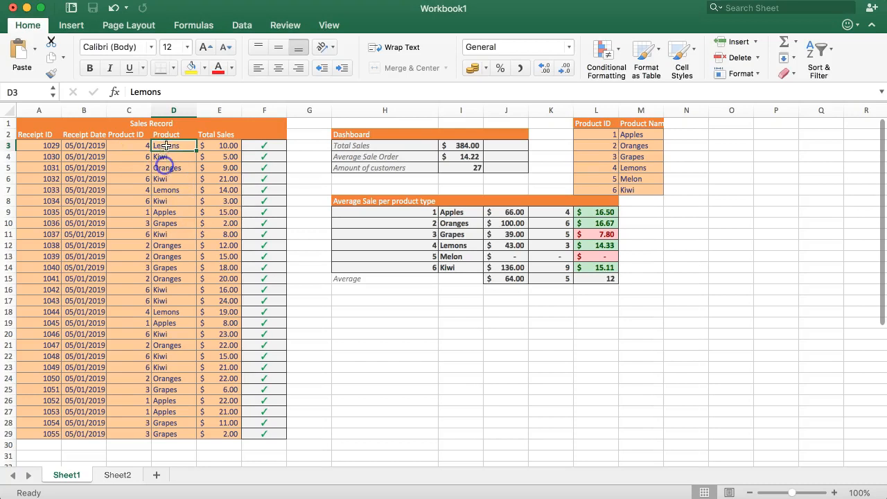
{"action": "left_click", "coordinate": [169, 157]}
{"action": "left_click", "coordinate": [169, 145]}
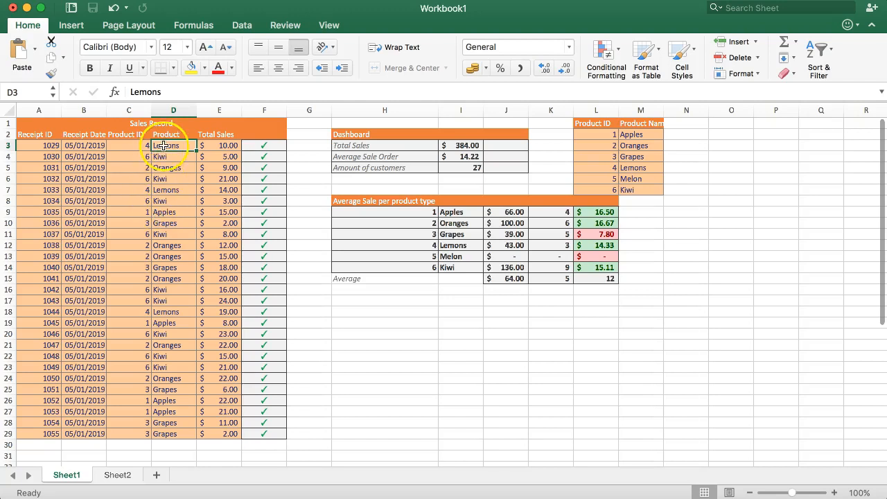
{"action": "left_click_drag", "start_coordinate": [166, 151], "coordinate": [184, 430]}
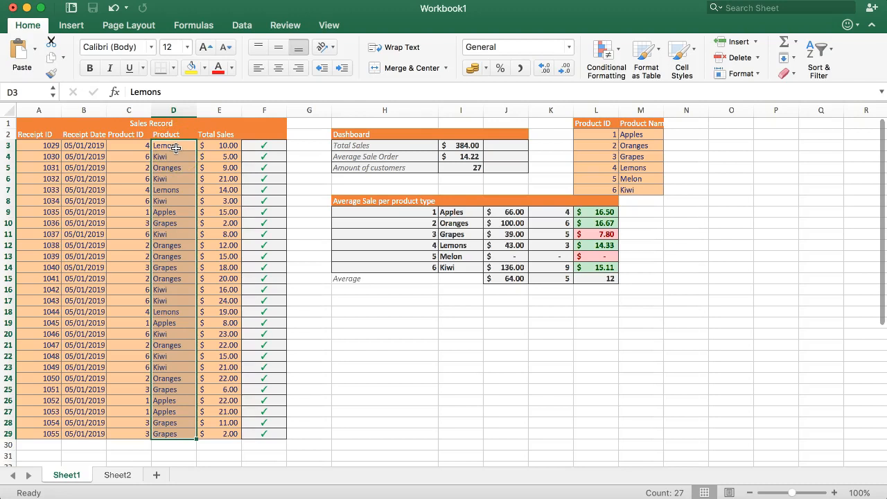
- Rename product 1 in the product list from Apples to Granny Smith in cell M2
{"action": "left_click", "coordinate": [624, 135]}
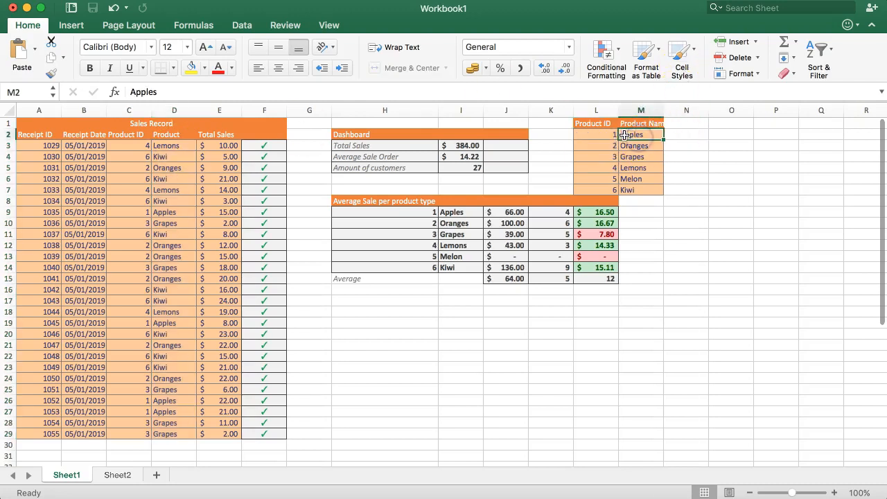
{"action": "double_click", "coordinate": [633, 135]}
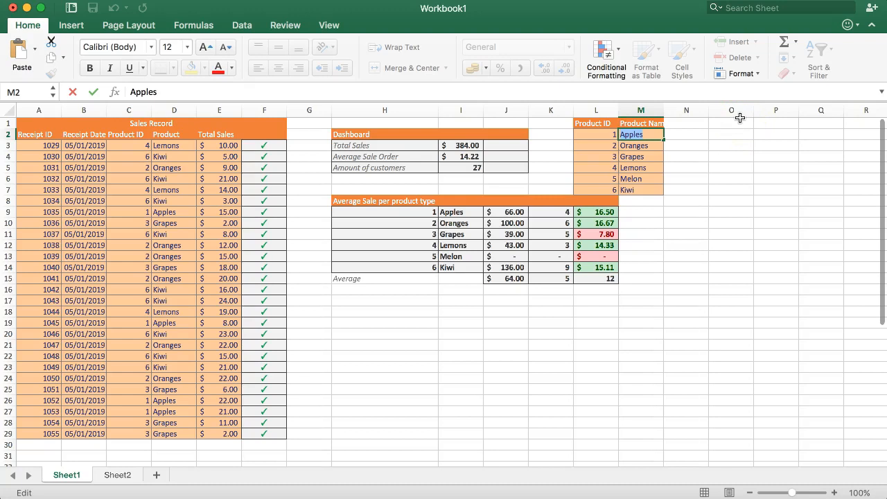
{"action": "type", "text": "ranny"}
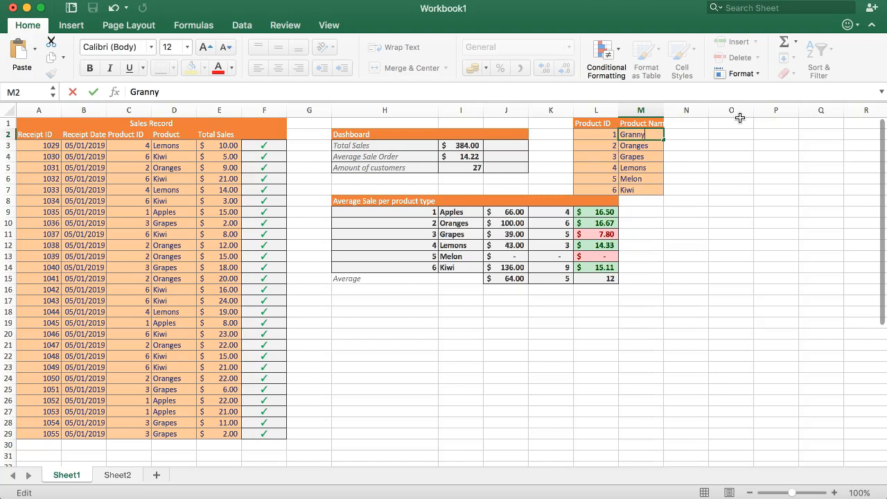
{"action": "type", "text": " SMi"}
{"action": "key", "text": "BackSpace"}
{"action": "key", "text": "BackSpace"}
{"action": "type", "text": "mith"}
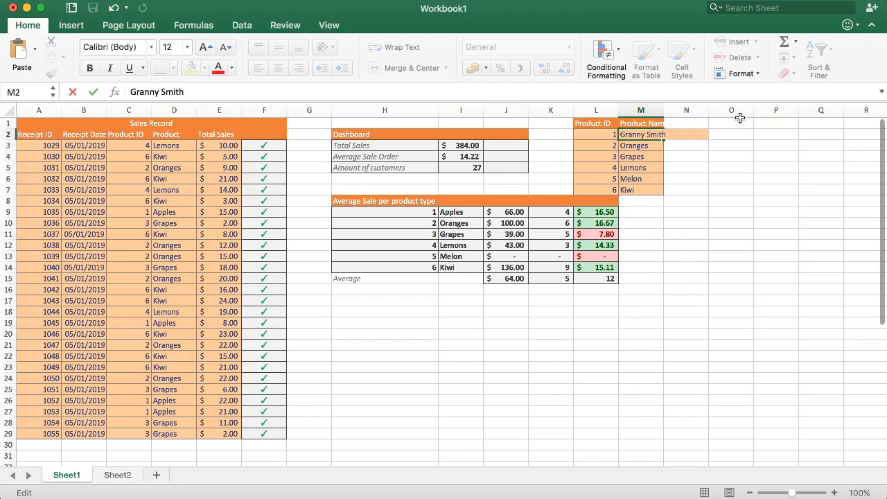
{"action": "key", "text": "Return"}
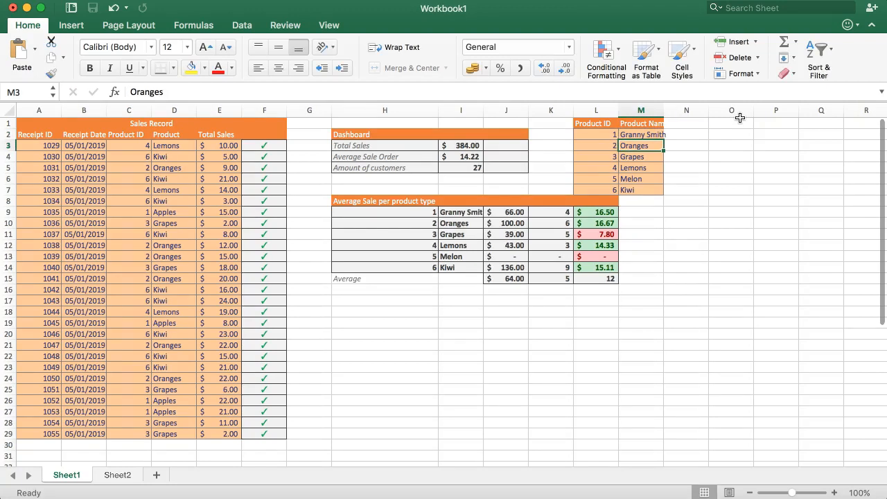
- Widen column M to fit its product names and autofit column I to its contents
{"action": "left_click_drag", "start_coordinate": [658, 116], "coordinate": [672, 111]}
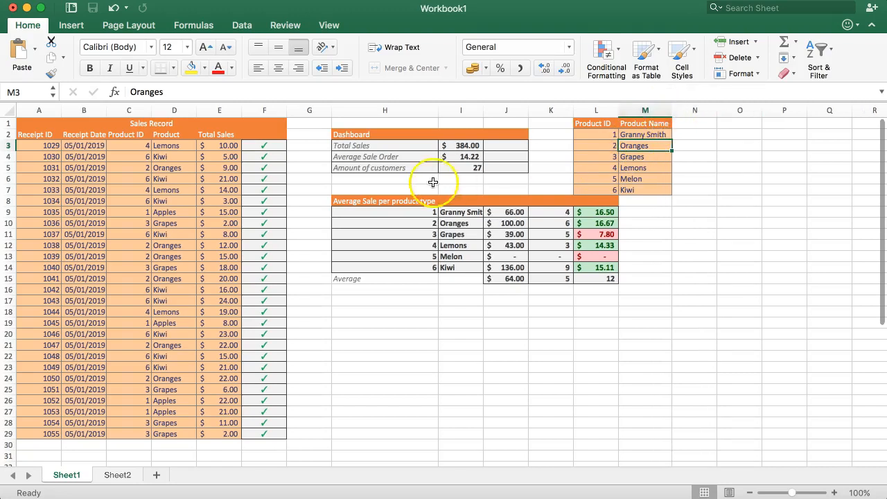
{"action": "left_click", "coordinate": [438, 106]}
{"action": "double_click", "coordinate": [483, 107]}
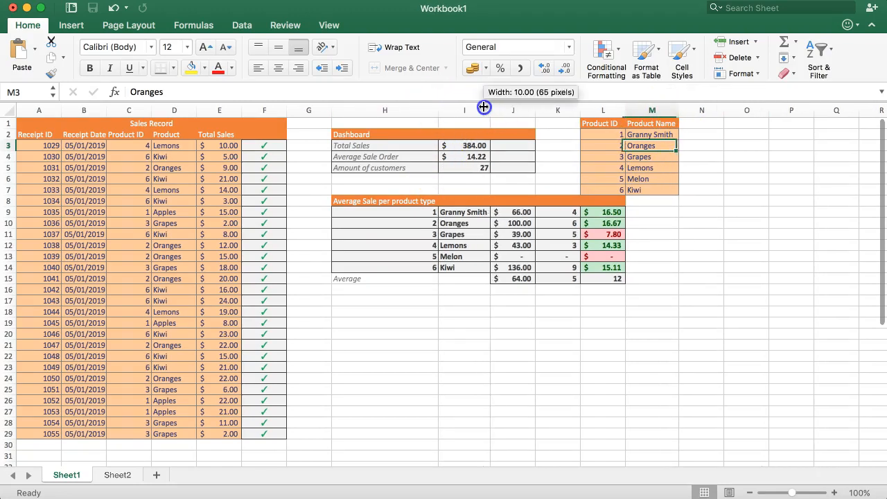
- Compare the lookup formula in I9 with the Sales Record's product IDs and product names and with the product list L2:M7
{"action": "left_click", "coordinate": [473, 213]}
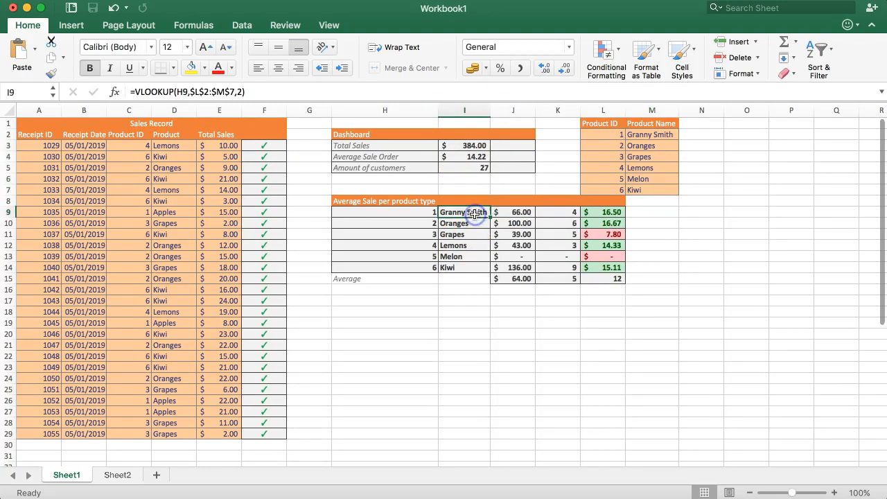
{"action": "left_click", "coordinate": [663, 134]}
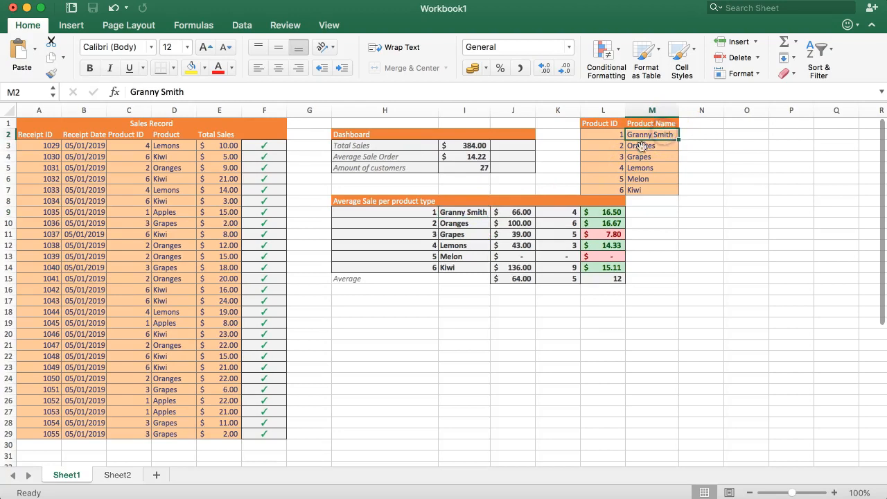
{"action": "left_click", "coordinate": [443, 215]}
{"action": "left_click_drag", "start_coordinate": [174, 145], "coordinate": [183, 433]}
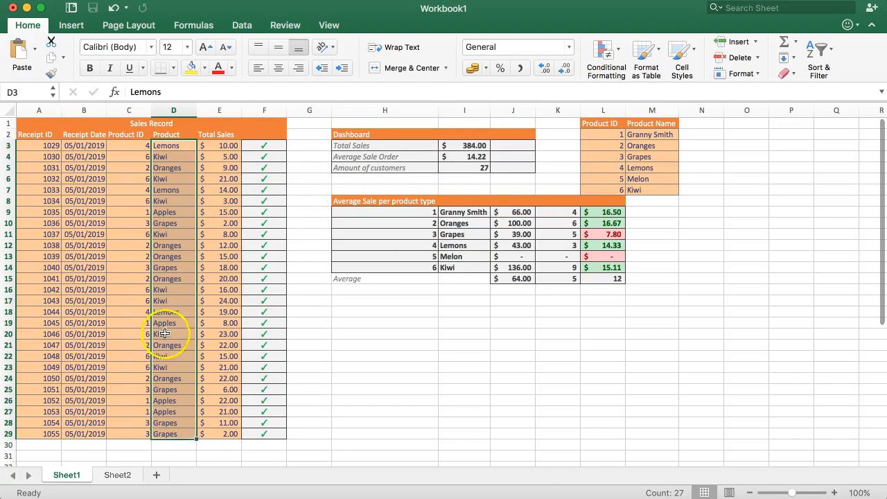
{"action": "left_click_drag", "start_coordinate": [125, 145], "coordinate": [144, 427]}
{"action": "left_click_drag", "start_coordinate": [170, 145], "coordinate": [182, 430]}
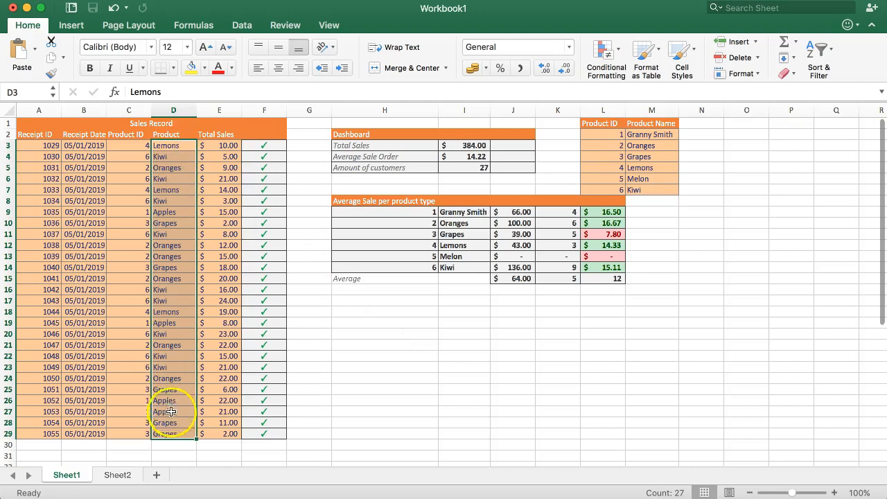
{"action": "left_click", "coordinate": [129, 144]}
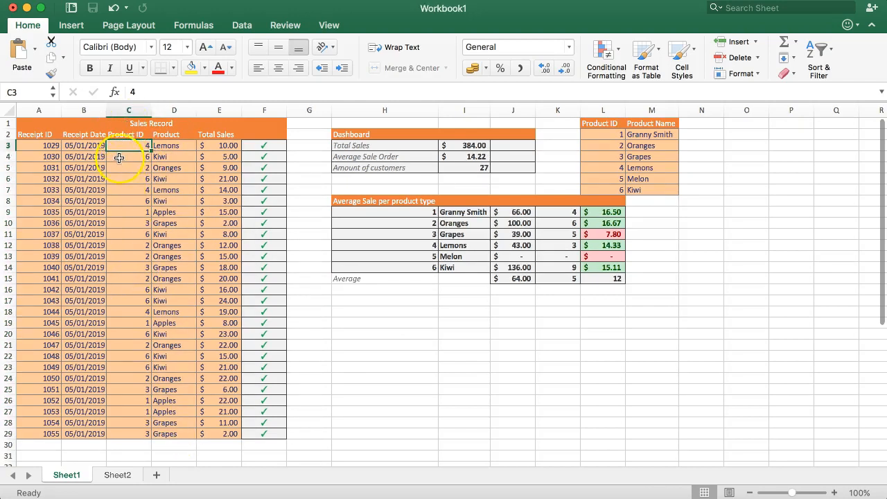
{"action": "left_click", "coordinate": [174, 145]}
{"action": "left_click", "coordinate": [129, 145]}
{"action": "left_click", "coordinate": [620, 137]}
{"action": "left_click", "coordinate": [147, 147]}
{"action": "left_click", "coordinate": [160, 145]}
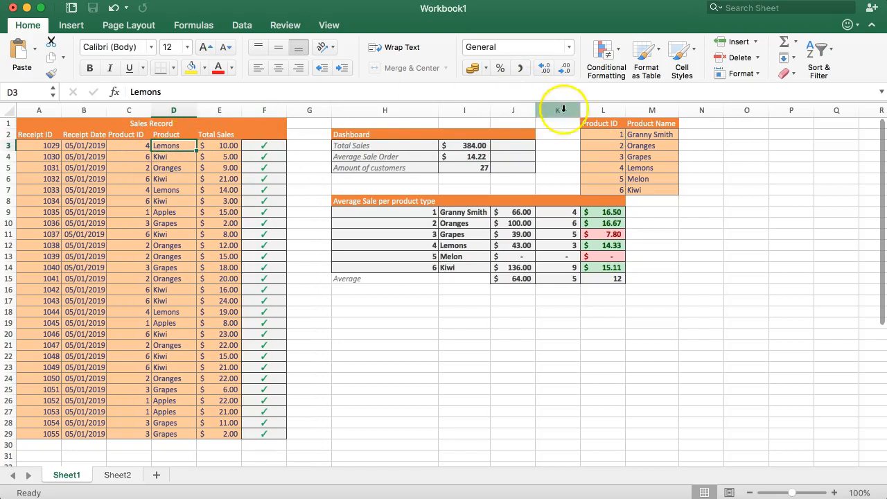
{"action": "left_click", "coordinate": [167, 146]}
{"action": "left_click_drag", "start_coordinate": [609, 135], "coordinate": [657, 184]}
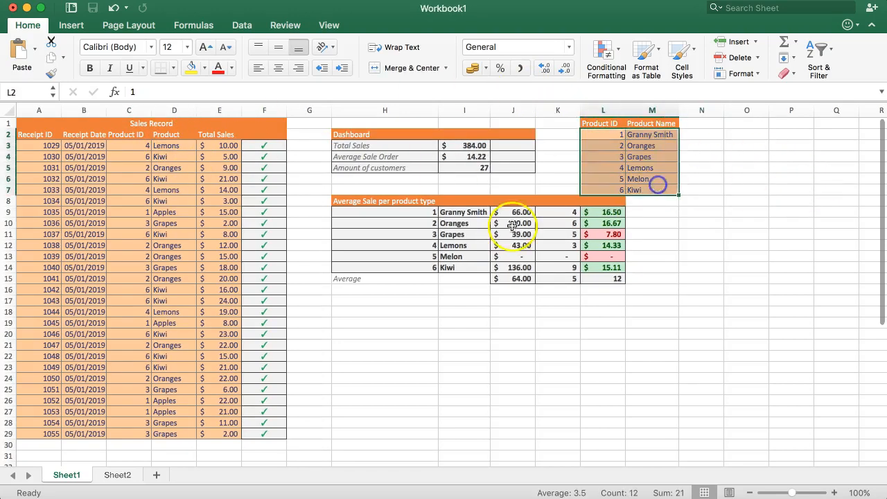
{"action": "left_click_drag", "start_coordinate": [166, 145], "coordinate": [170, 432]}
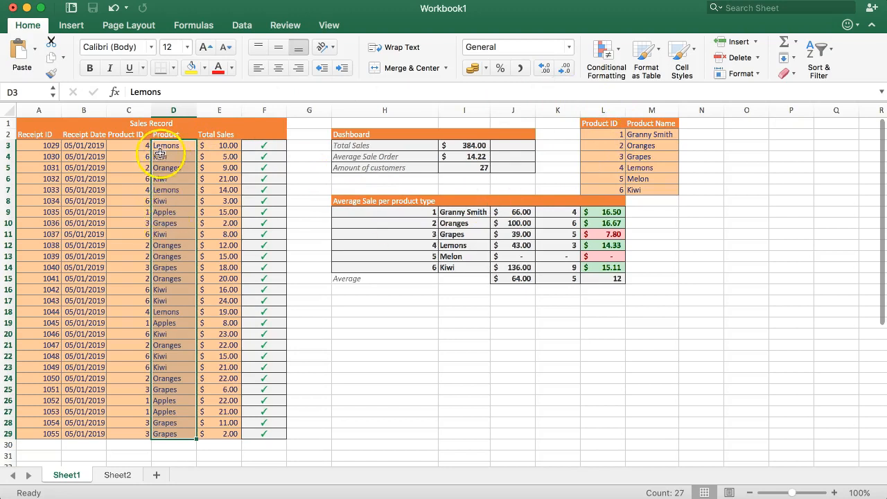
{"action": "left_click", "coordinate": [130, 147]}
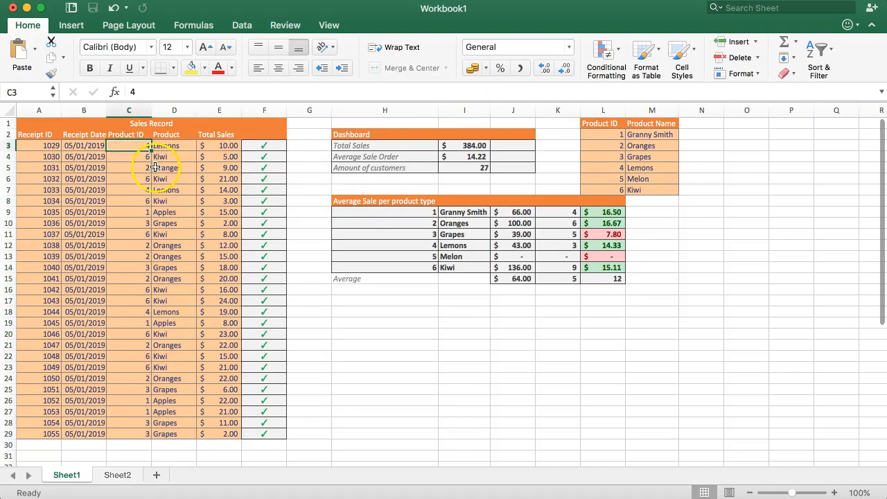
{"action": "left_click_drag", "start_coordinate": [601, 135], "coordinate": [659, 194]}
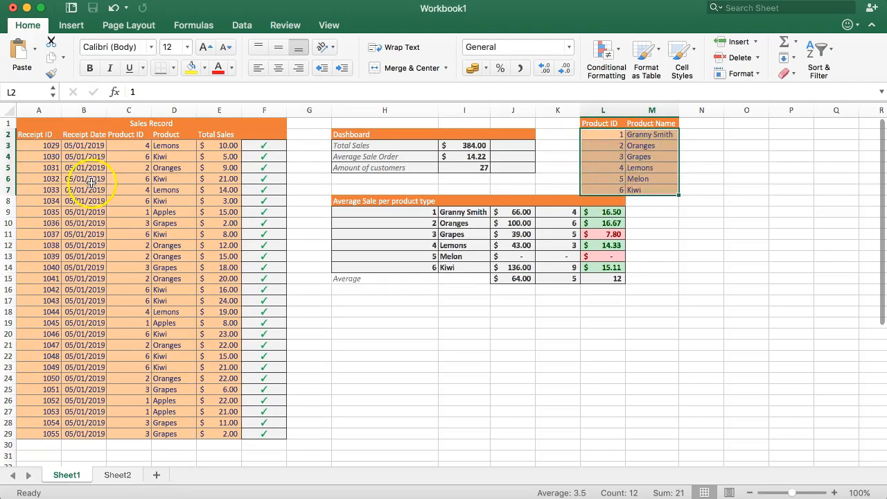
- Start a VLOOKUP formula in cell D3 of the Sales Record and open its arguments in the Formula Builder
{"action": "left_click", "coordinate": [156, 145]}
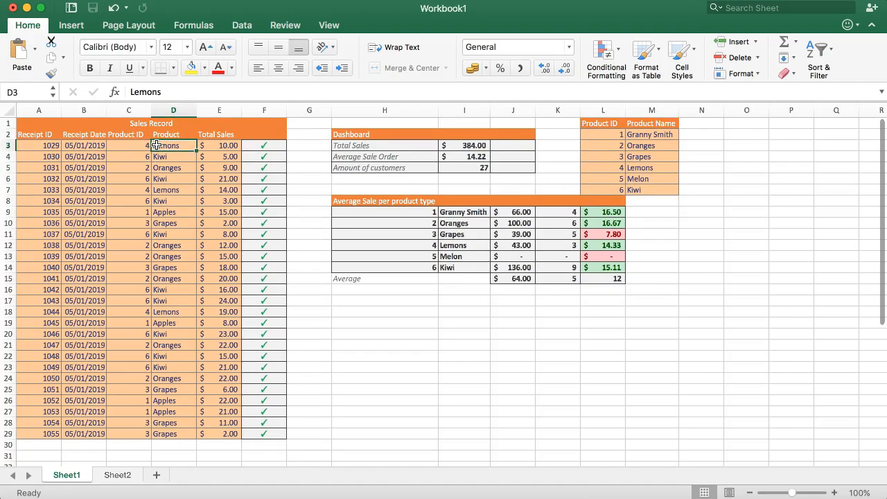
{"action": "type", "text": "="}
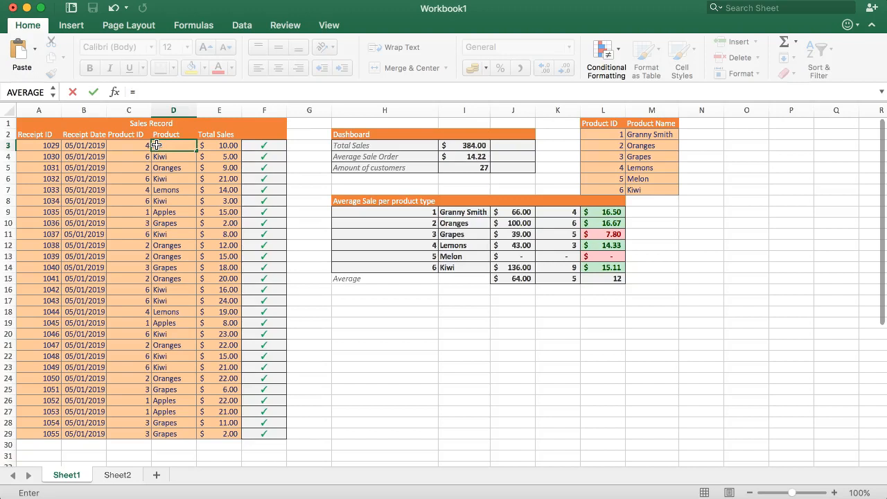
{"action": "type", "text": "VLOO"}
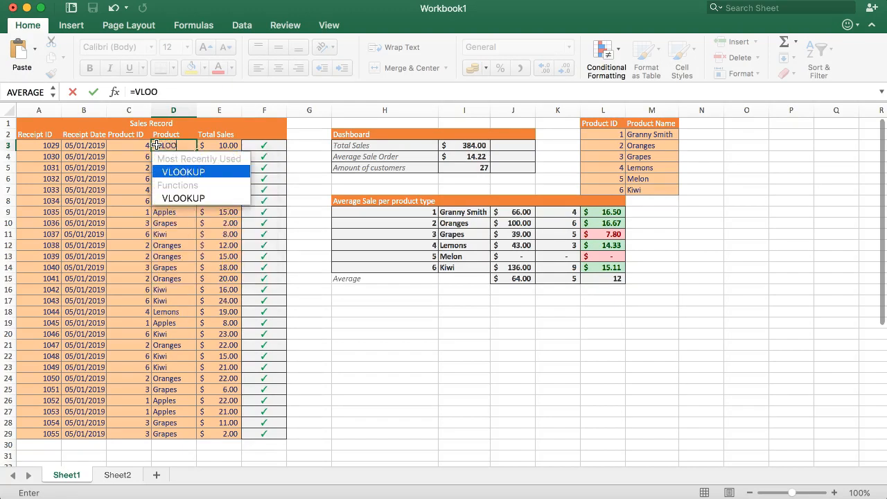
{"action": "type", "text": "KUP"}
{"action": "key", "text": "Tab"}
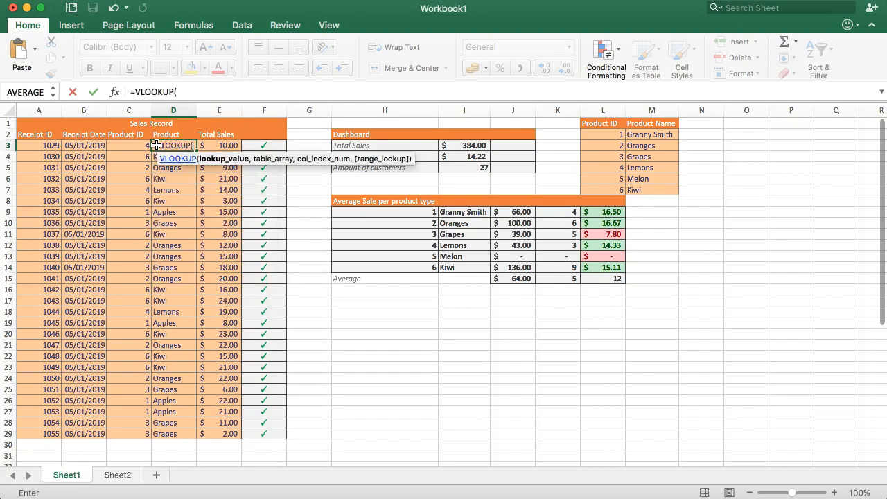
{"action": "left_click", "coordinate": [115, 92]}
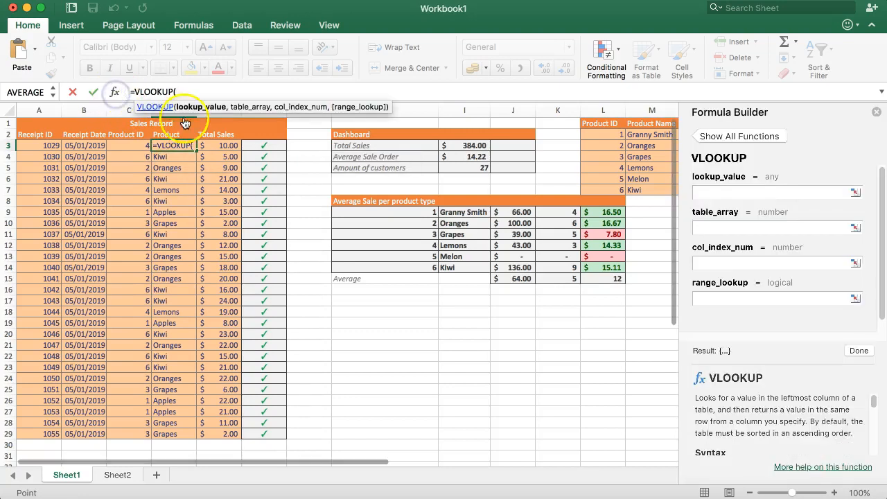
- Set the VLOOKUP lookup value to C3 and the table array to L2:M7
{"action": "left_click", "coordinate": [729, 193]}
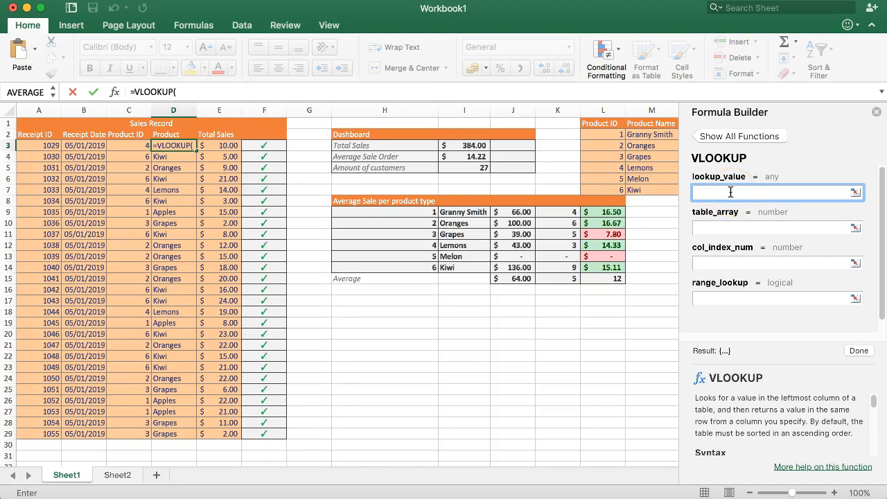
{"action": "left_click", "coordinate": [122, 147]}
{"action": "left_click", "coordinate": [710, 231]}
{"action": "left_click_drag", "start_coordinate": [592, 133], "coordinate": [653, 197]}
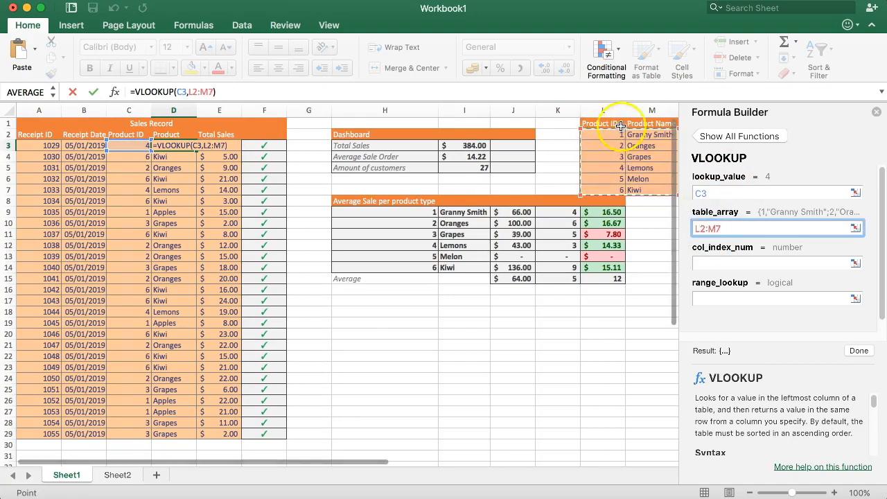
- Set the column index number to 2, leave the range lookup empty, and finish the VLOOKUP formula, closing the Formula Builder
{"action": "left_click", "coordinate": [721, 264]}
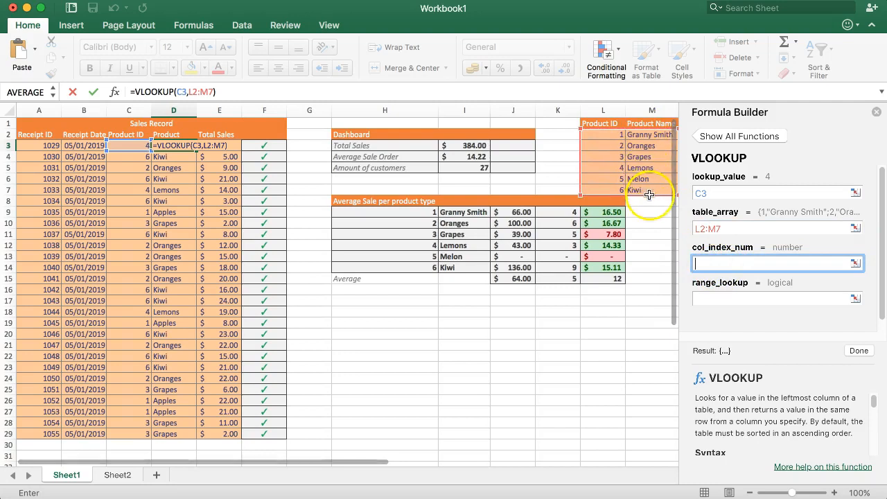
{"action": "type", "text": "2"}
{"action": "left_click", "coordinate": [706, 298]}
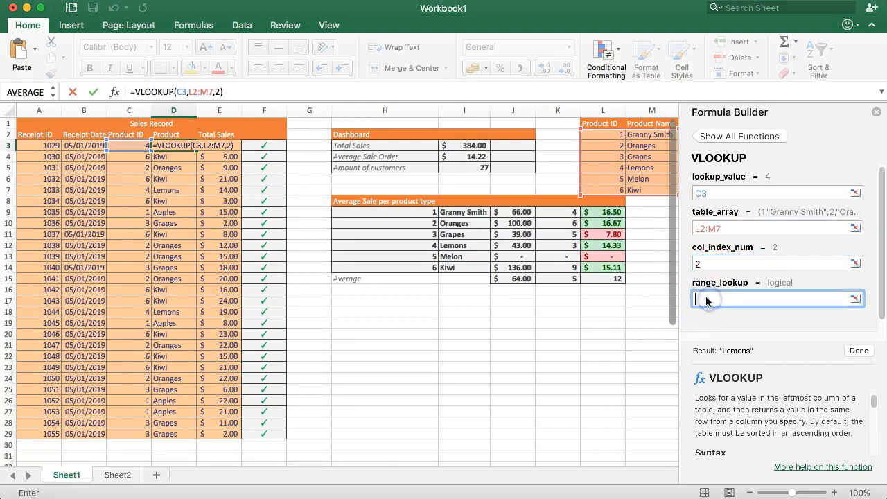
{"action": "type", "text": "0"}
{"action": "key", "text": "BackSpace"}
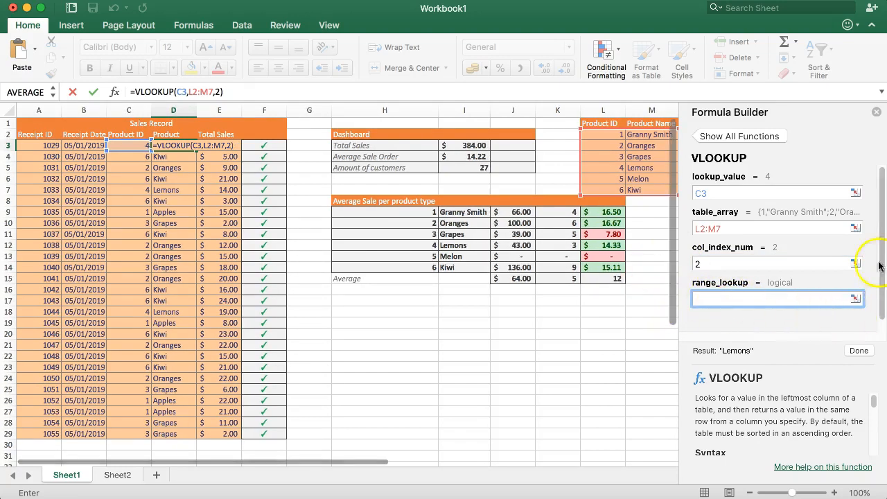
{"action": "left_click", "coordinate": [858, 351]}
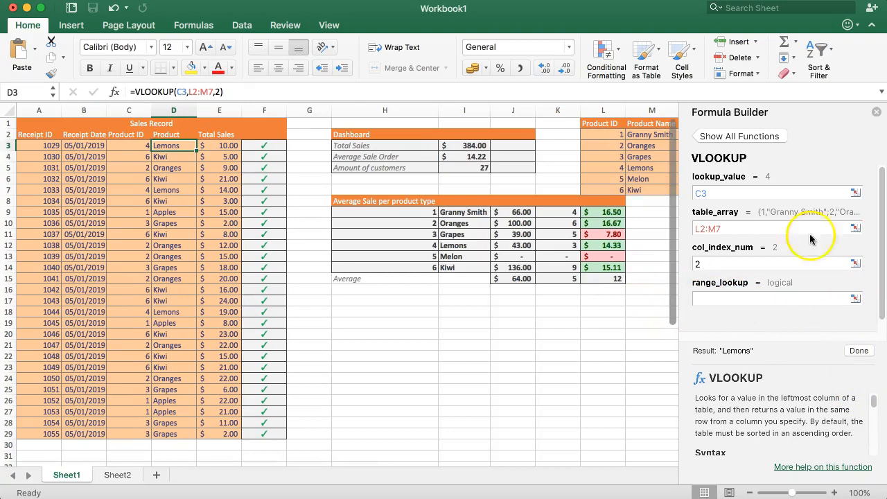
{"action": "left_click", "coordinate": [875, 112]}
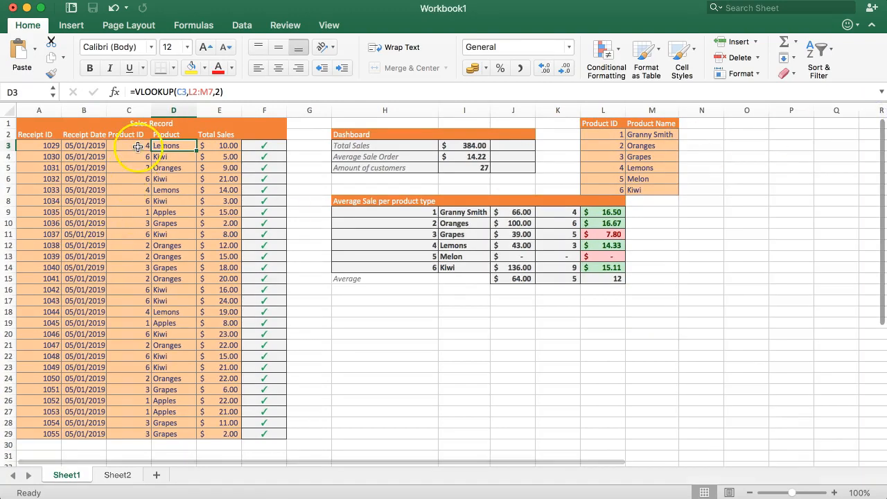
- Rename product 4 in the product list to Lemons Green in cell M5
{"action": "left_click", "coordinate": [638, 167]}
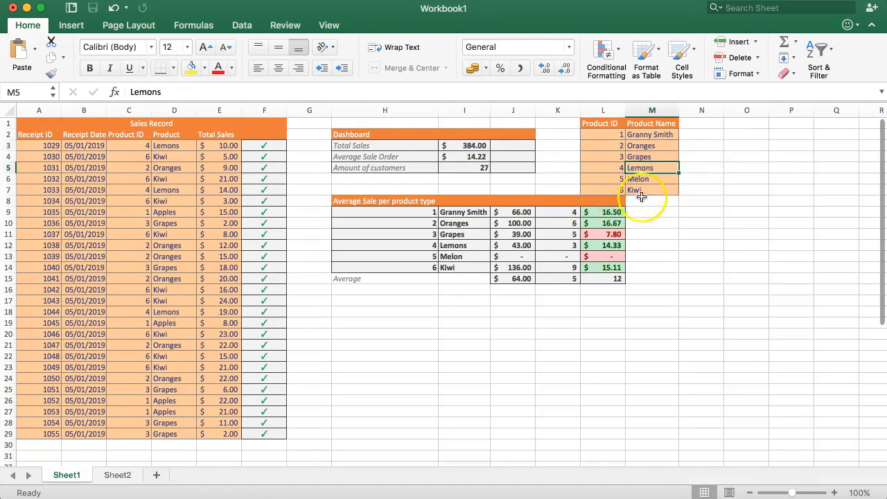
{"action": "double_click", "coordinate": [659, 168]}
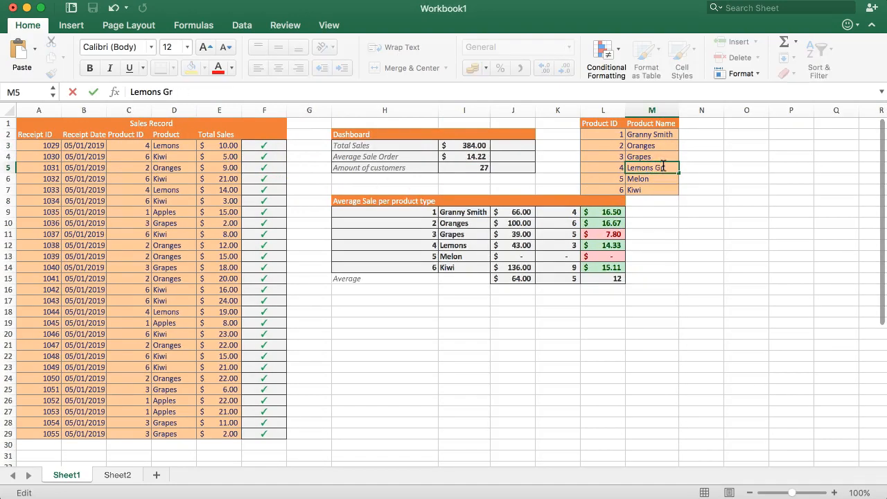
{"action": "key", "text": "Return"}
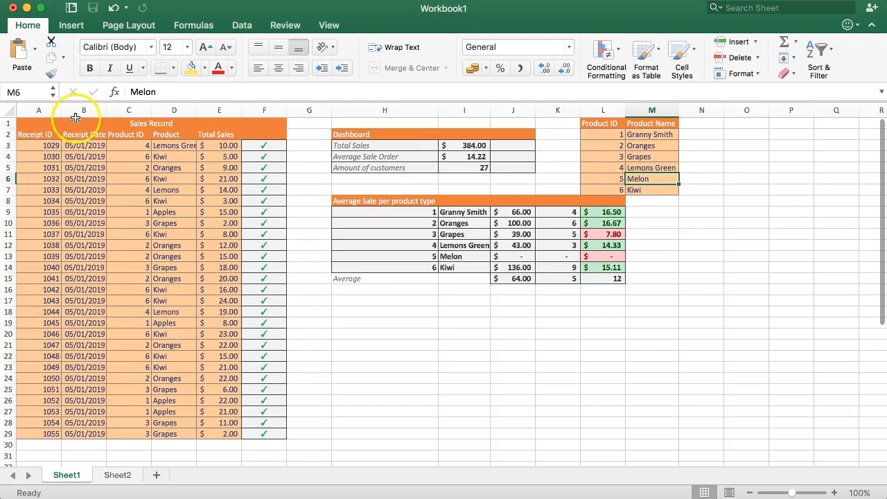
- Make the table array in the D3 VLOOKUP formula absolute as $L$2:$M$7
{"action": "left_click", "coordinate": [182, 145]}
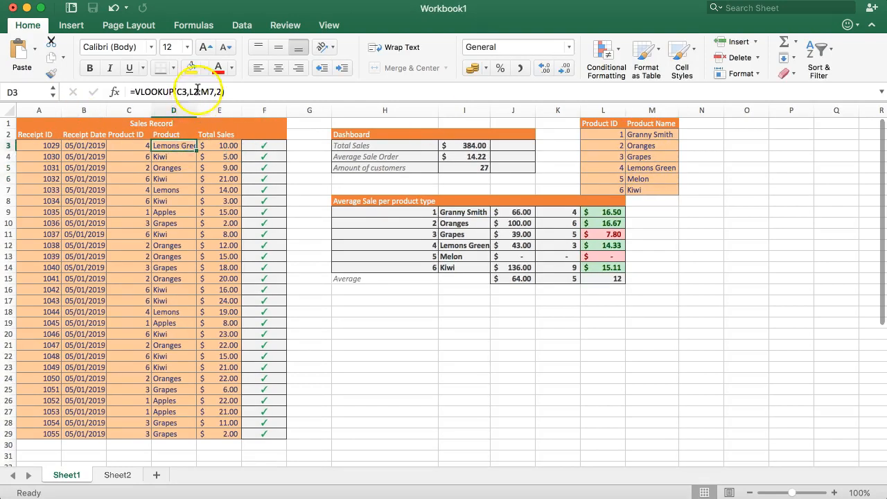
{"action": "left_click", "coordinate": [183, 90]}
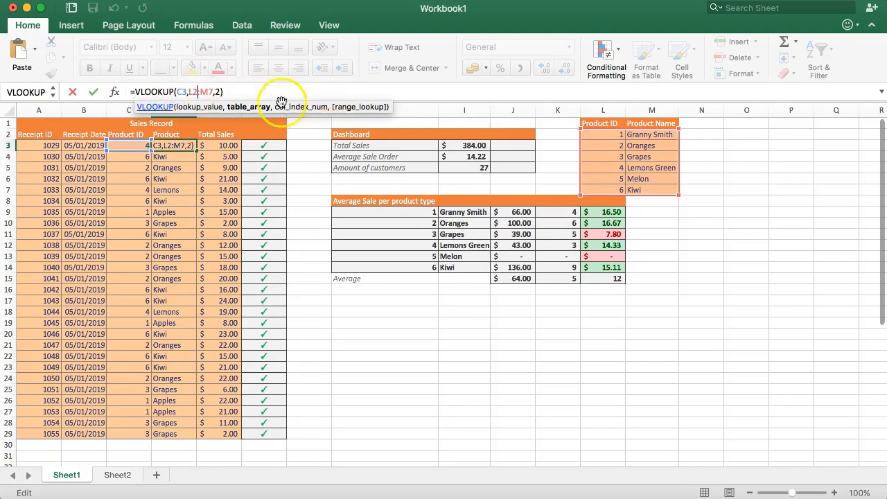
{"action": "key", "text": "F4"}
{"action": "left_click", "coordinate": [217, 91]}
{"action": "key", "text": "F4"}
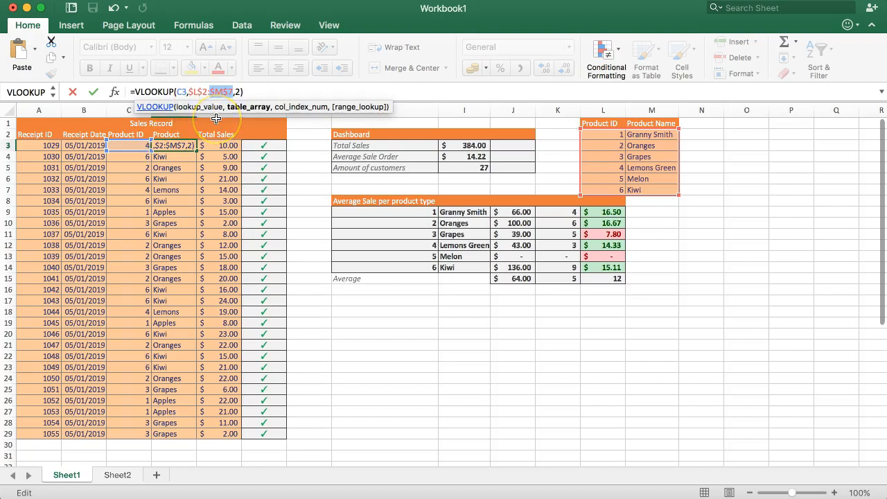
{"action": "key", "text": "Return"}
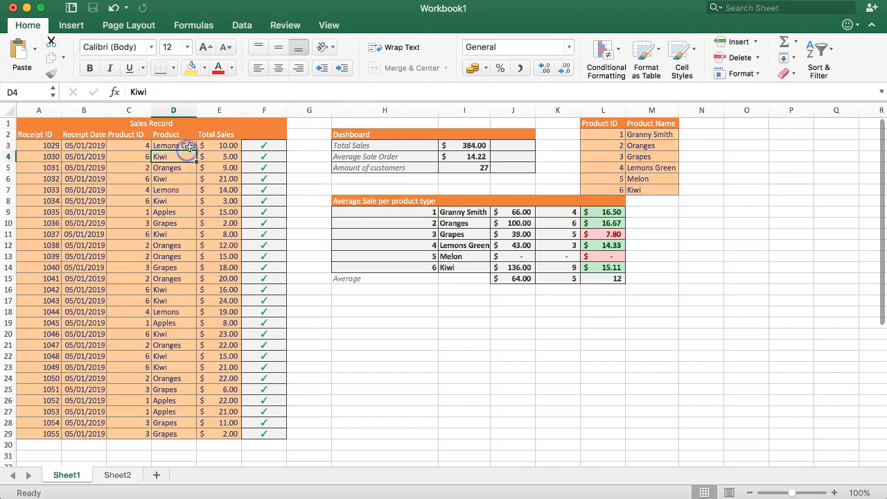
- Fill the VLOOKUP formula from D3 down to D29 and widen the Product column to fit the full names
{"action": "left_click", "coordinate": [184, 146]}
{"action": "left_click_drag", "start_coordinate": [197, 151], "coordinate": [197, 439]}
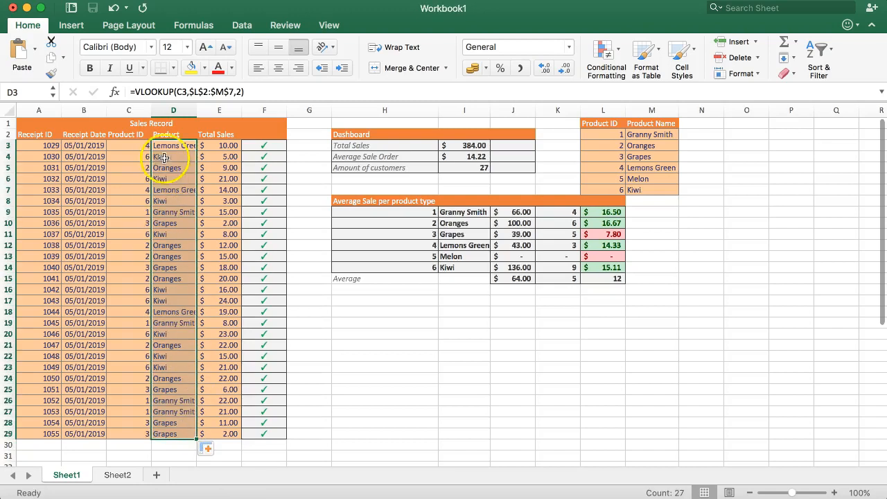
{"action": "left_click_drag", "start_coordinate": [196, 110], "coordinate": [215, 110]}
{"action": "left_click", "coordinate": [356, 334]}
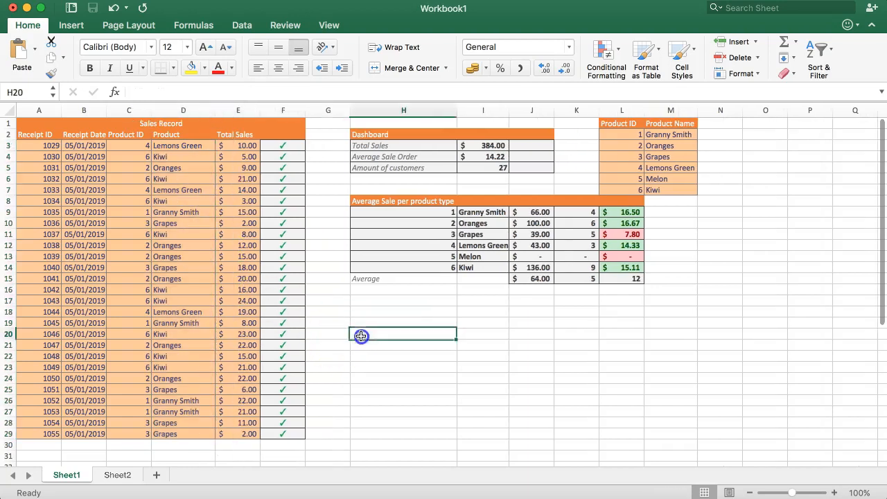
- Apply the Output cell style to the product names in D3:D29
{"action": "left_click_drag", "start_coordinate": [173, 144], "coordinate": [189, 434]}
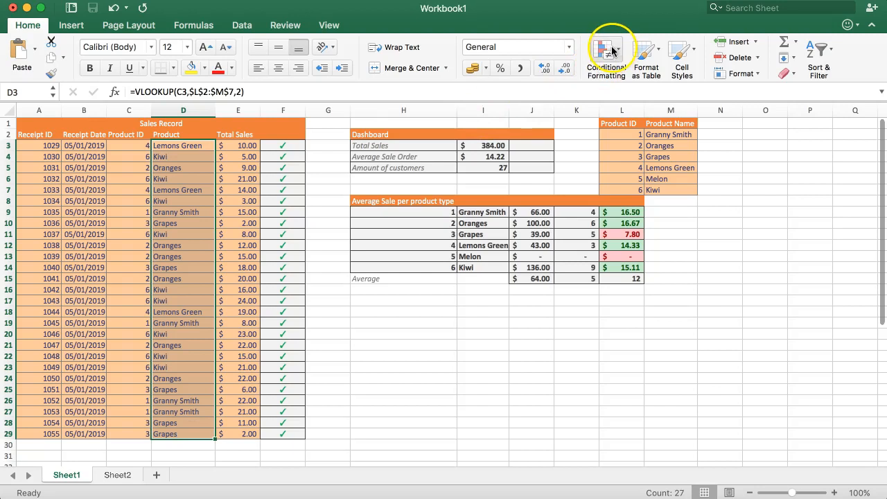
{"action": "left_click", "coordinate": [678, 52]}
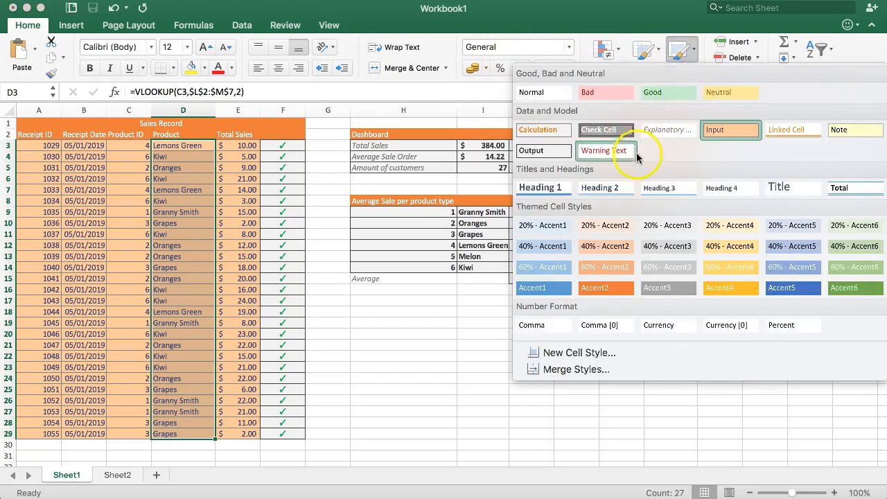
{"action": "left_click", "coordinate": [537, 151]}
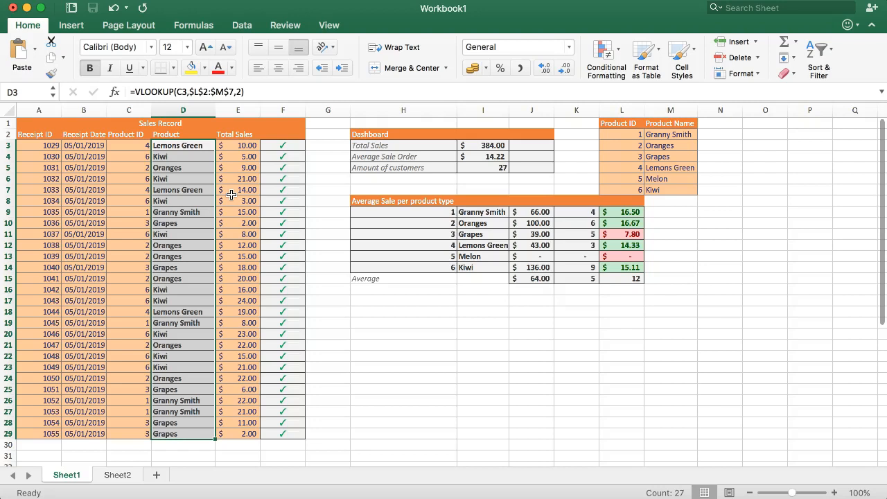
{"action": "left_click_drag", "start_coordinate": [618, 124], "coordinate": [683, 189]}
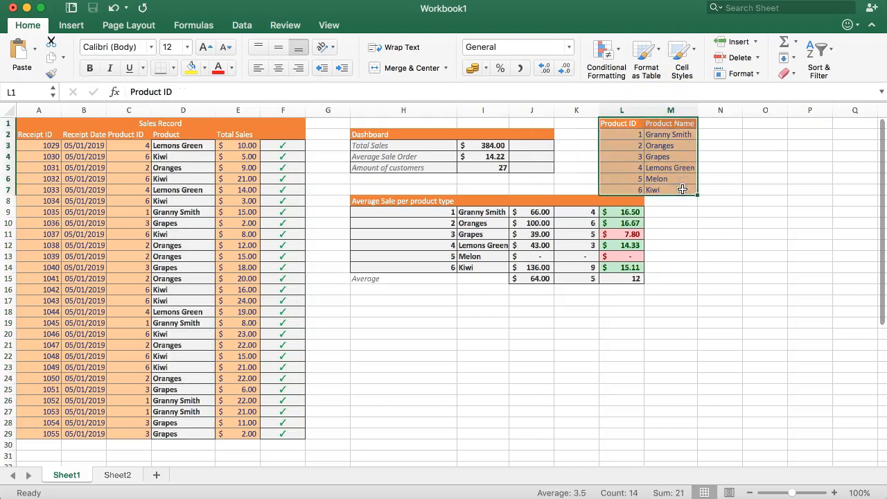
{"action": "left_click_drag", "start_coordinate": [69, 123], "coordinate": [193, 430]}
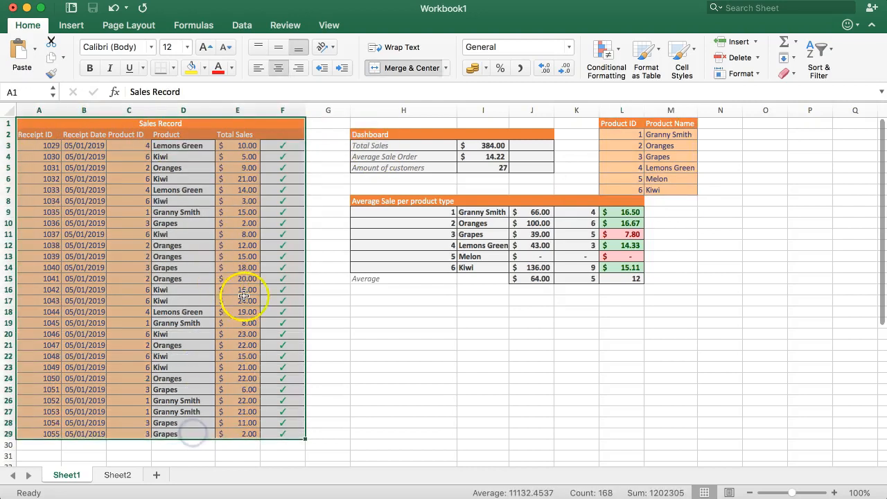
{"action": "left_click", "coordinate": [365, 319]}
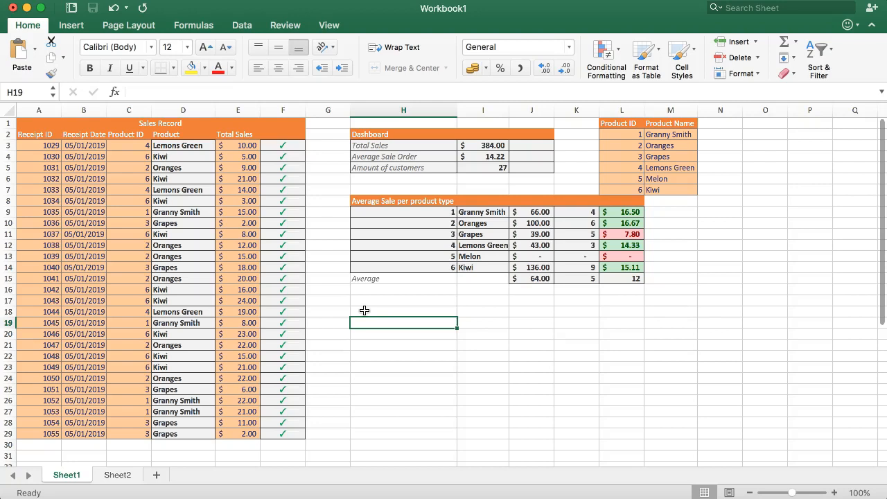
{"action": "left_click", "coordinate": [346, 337]}
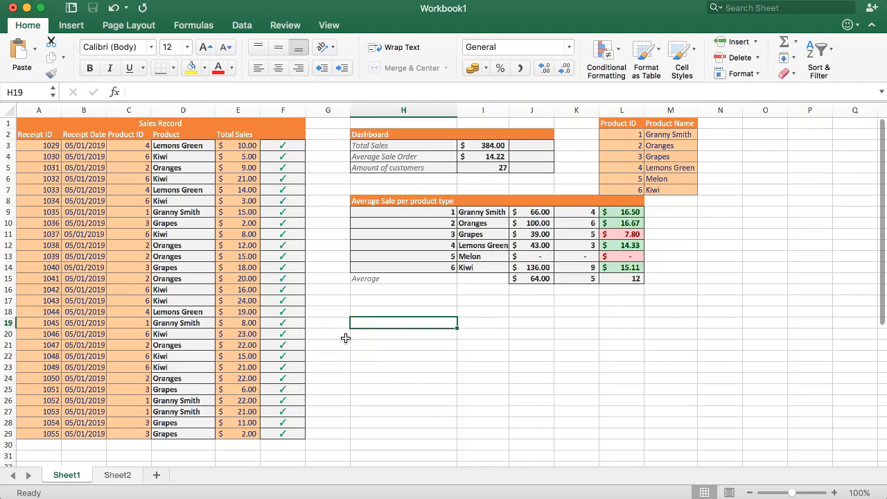